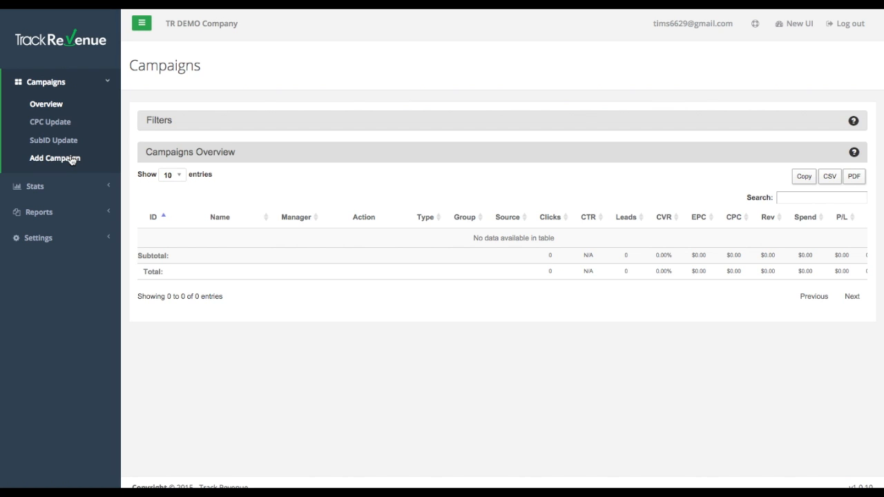
# Start a new campaign and name it "Sample Direct Link Campaign 2".
pyautogui.click(67, 165)
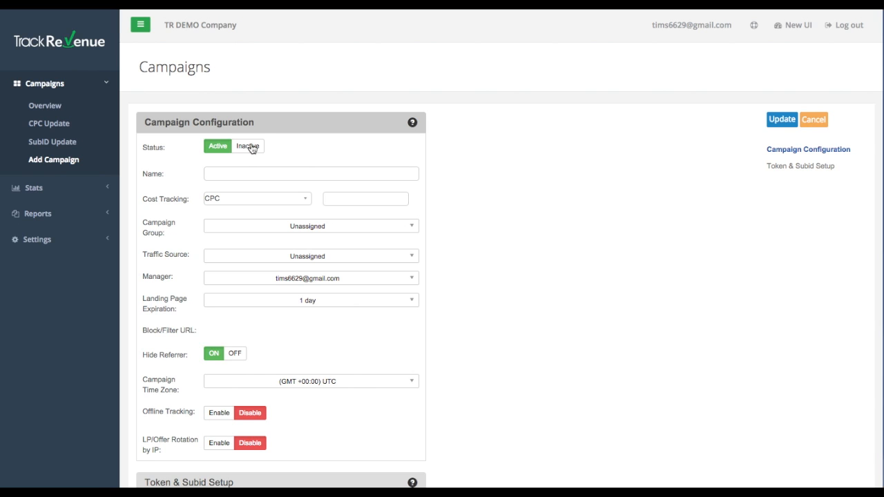
pyautogui.click(261, 172)
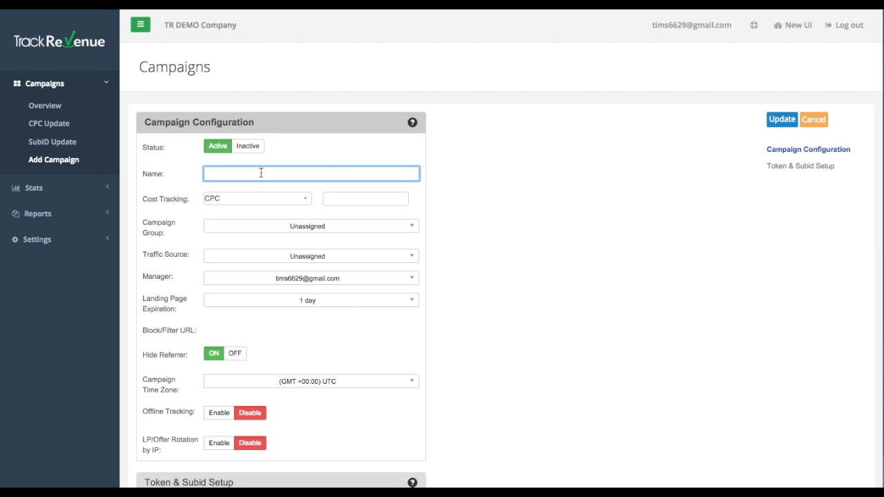
pyautogui.write('Sample Direct Link Campaign 2')
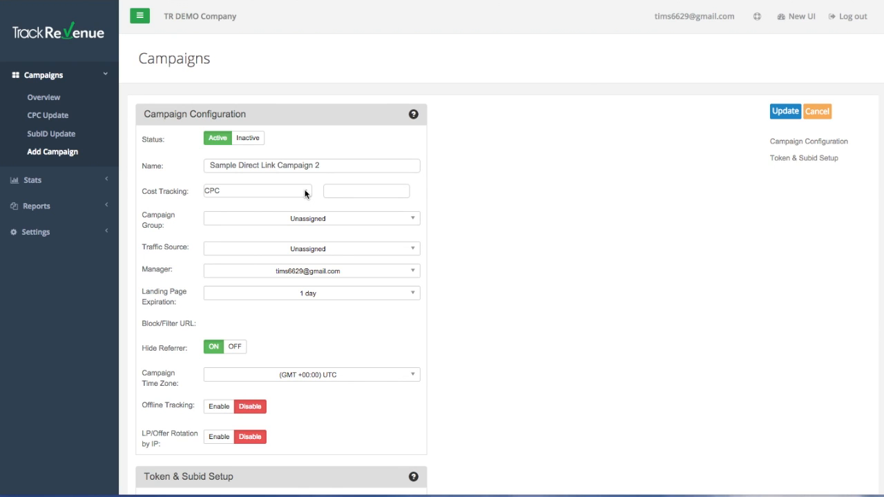
# Set the campaign's cost tracking to CPC with a cost of 0.40.
pyautogui.click(304, 192)
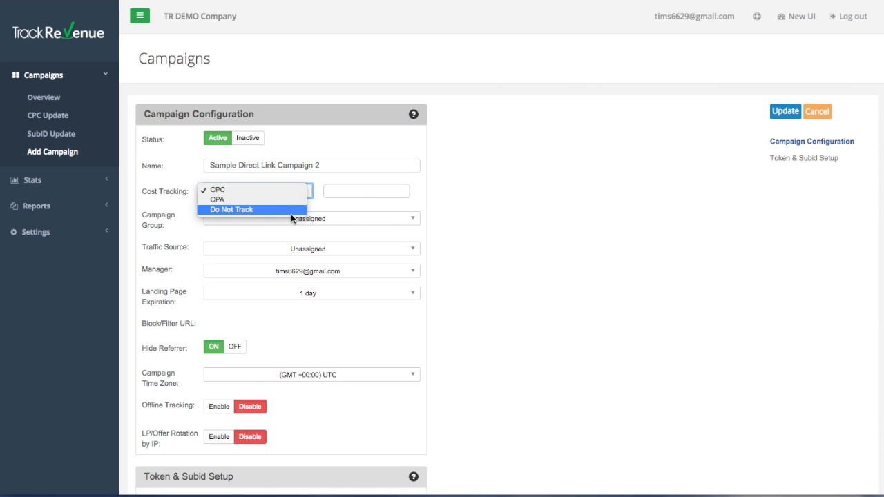
pyautogui.click(287, 188)
pyautogui.click(334, 190)
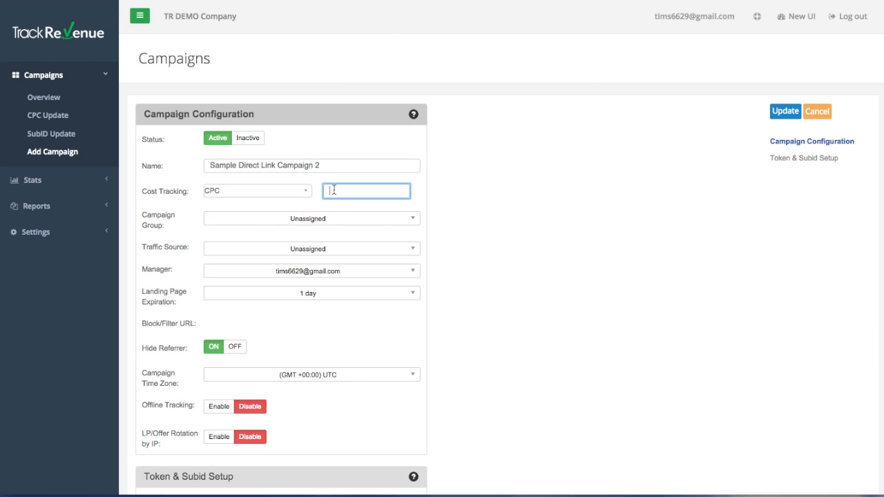
pyautogui.write('0.40')
pyautogui.click(418, 202)
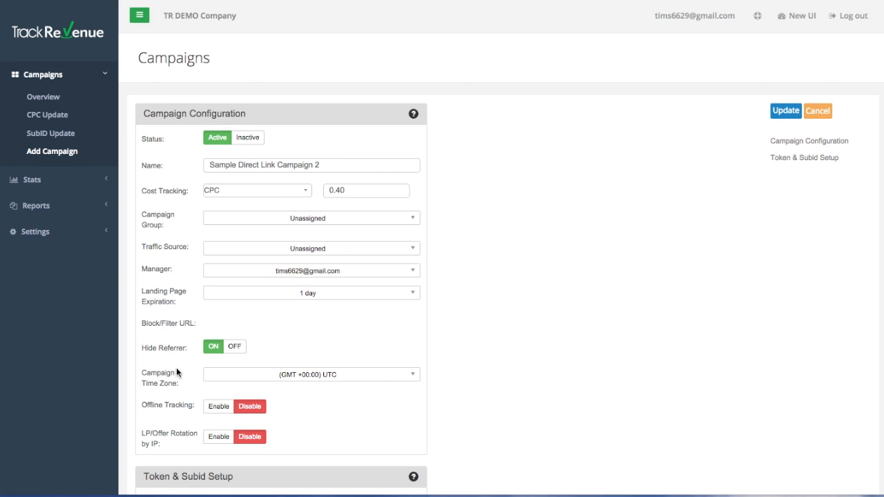
# Set the campaign time zone to (GMT -07:00) America/Los_Angeles.
pyautogui.click(304, 378)
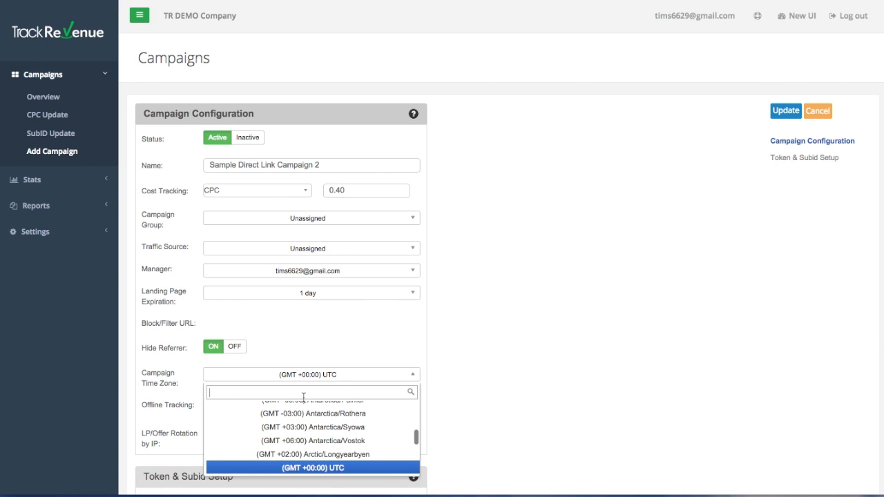
pyautogui.write('los')
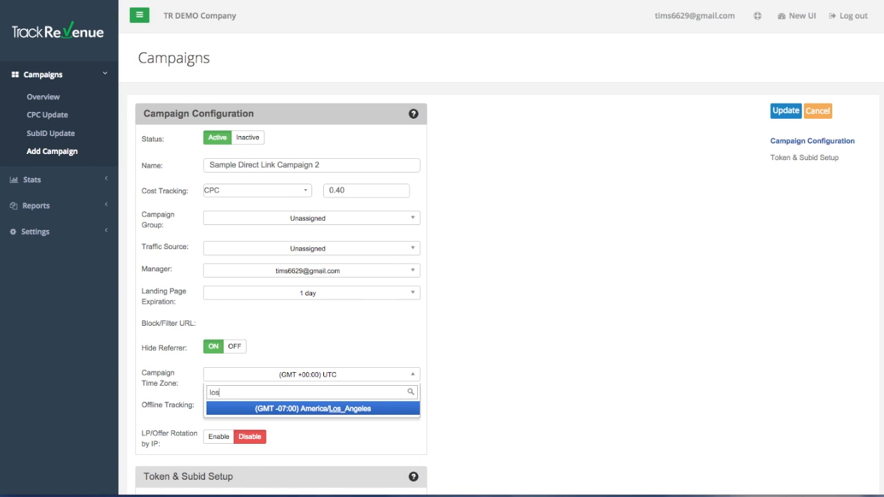
pyautogui.press('Return')
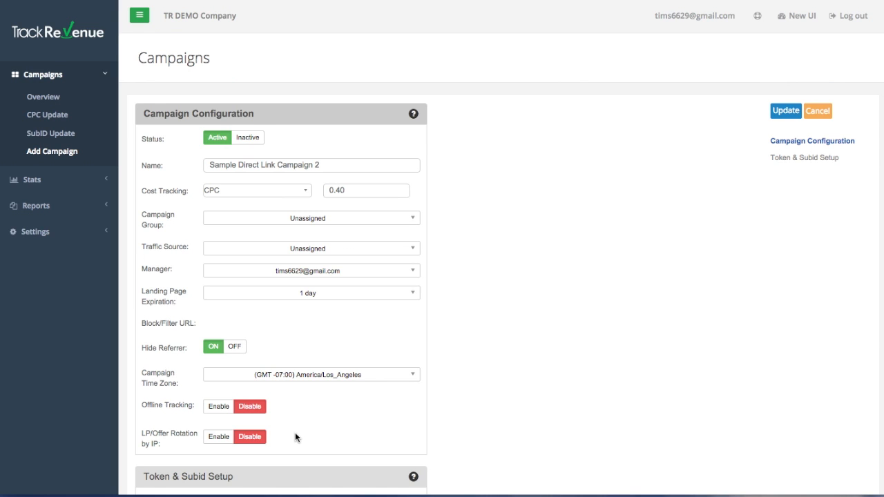
# Activate tokens in the Token & Subid Setup section and add one tracking token row.
pyautogui.scroll(-4, 294, 443)
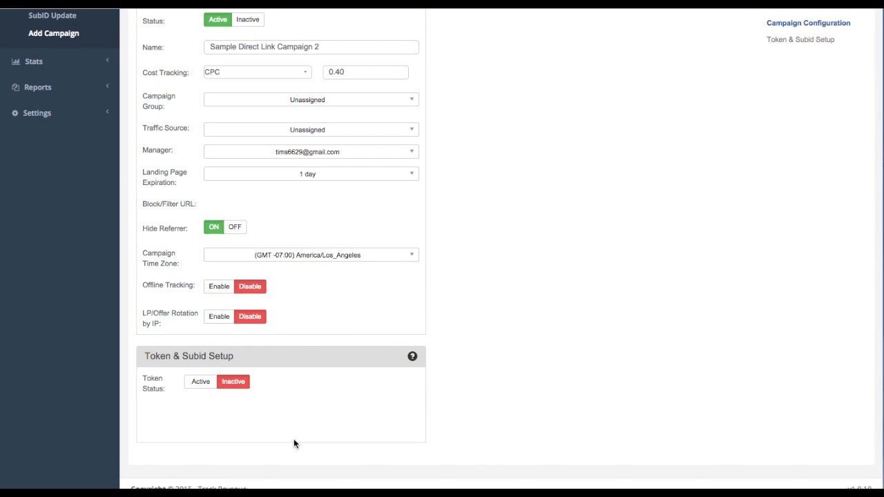
pyautogui.click(203, 381)
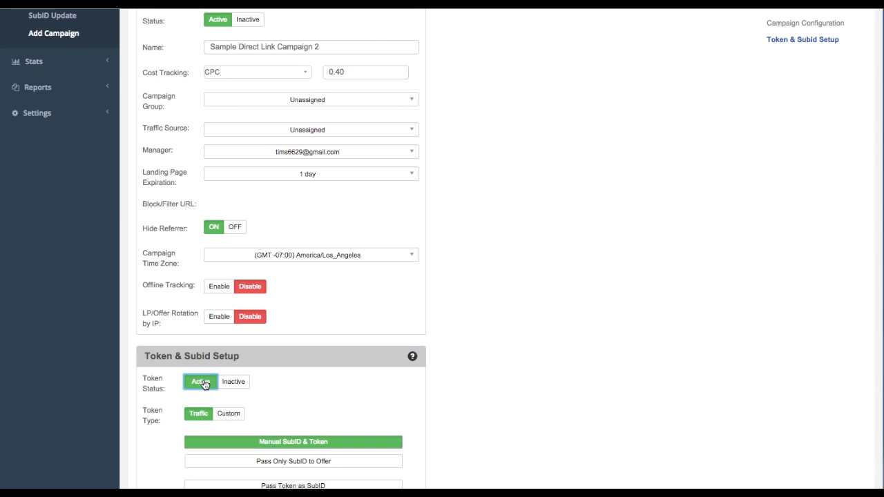
pyautogui.scroll(-3, 203, 384)
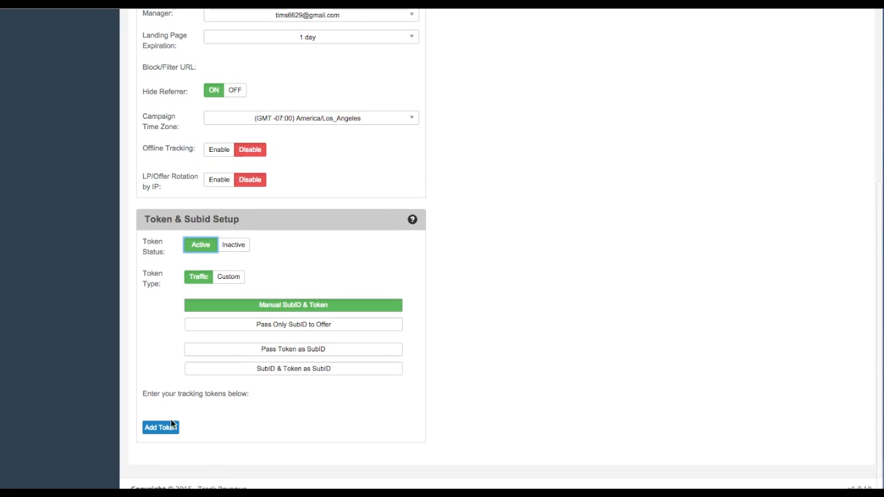
pyautogui.click(168, 428)
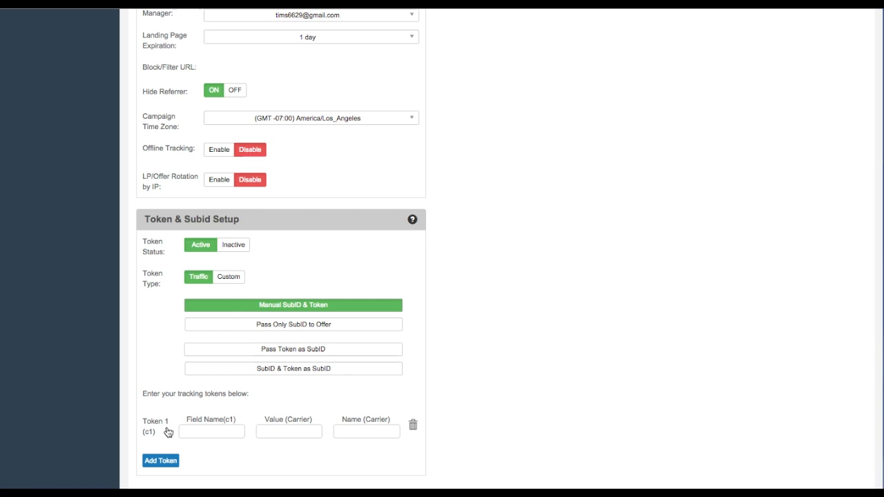
# Fill in Token 1 with field name c1, value Clickid and name Click_id, and save the campaign.
pyautogui.click(197, 434)
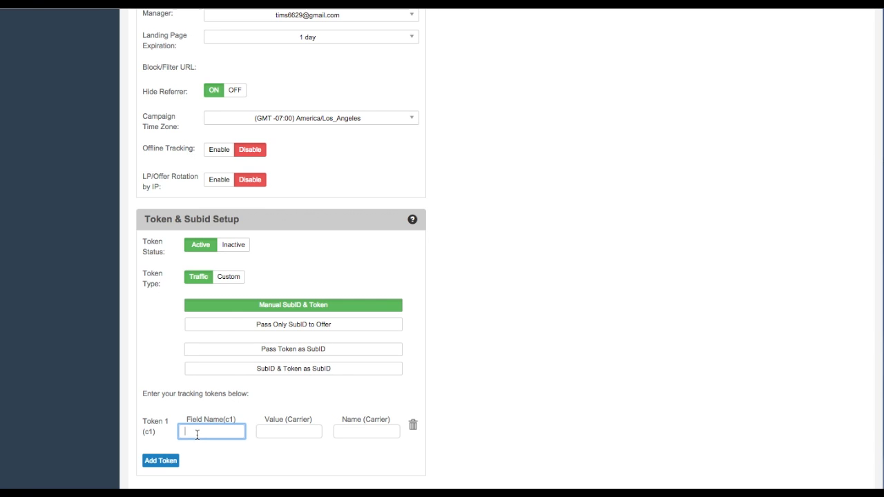
pyautogui.write('c1')
pyautogui.press('Tab')
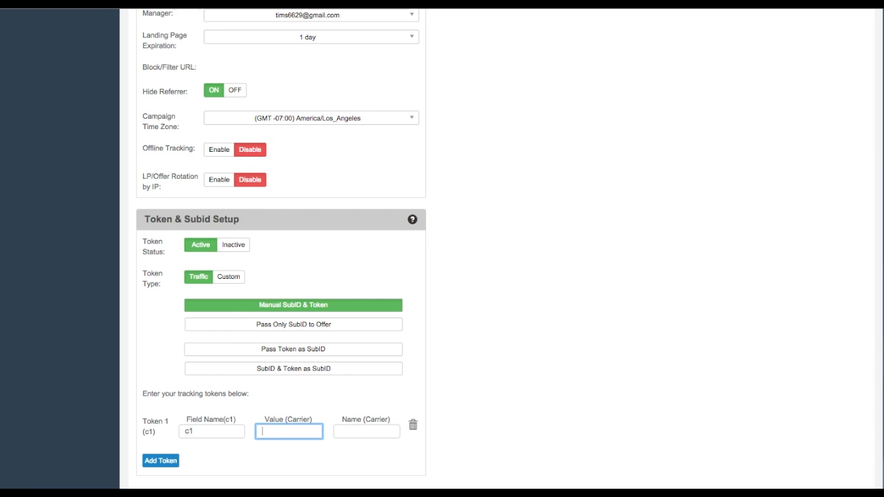
pyautogui.write('Clickid')
pyautogui.press('Tab')
pyautogui.write('Click_id')
pyautogui.click(456, 414)
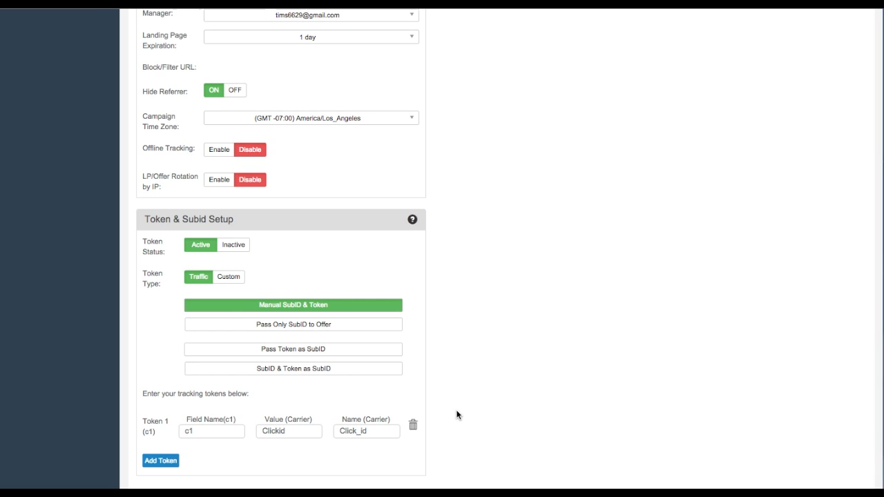
pyautogui.scroll(4, 455, 411)
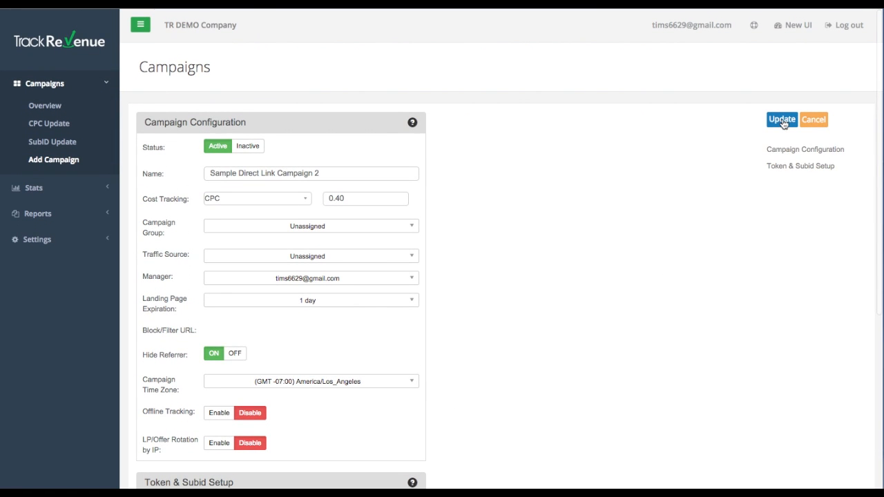
pyautogui.click(782, 121)
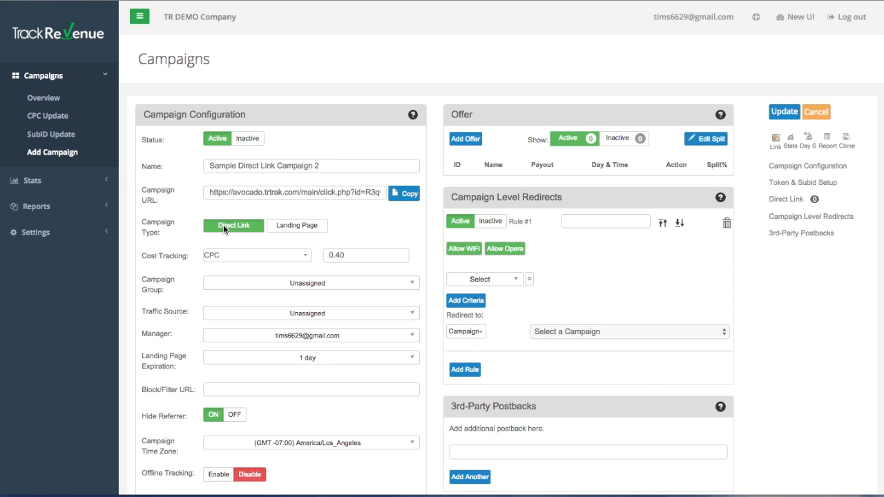
pyautogui.click(473, 140)
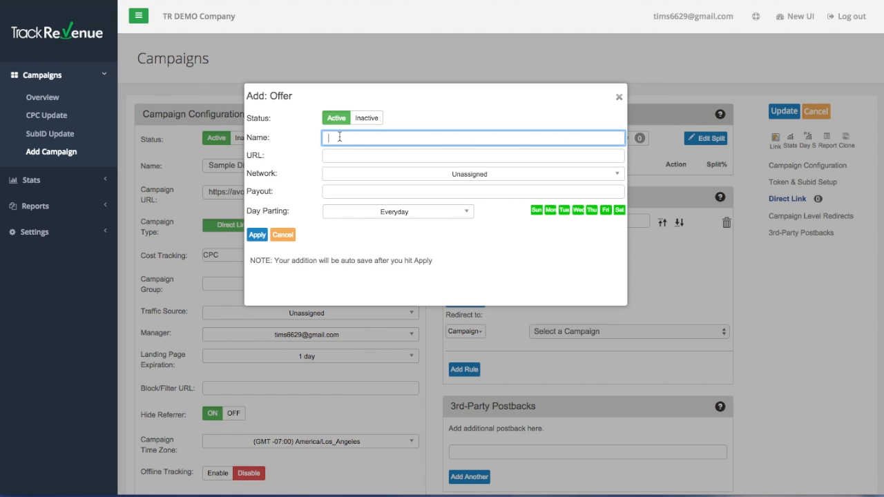
pyautogui.write('Yahoo')
pyautogui.press('Tab')
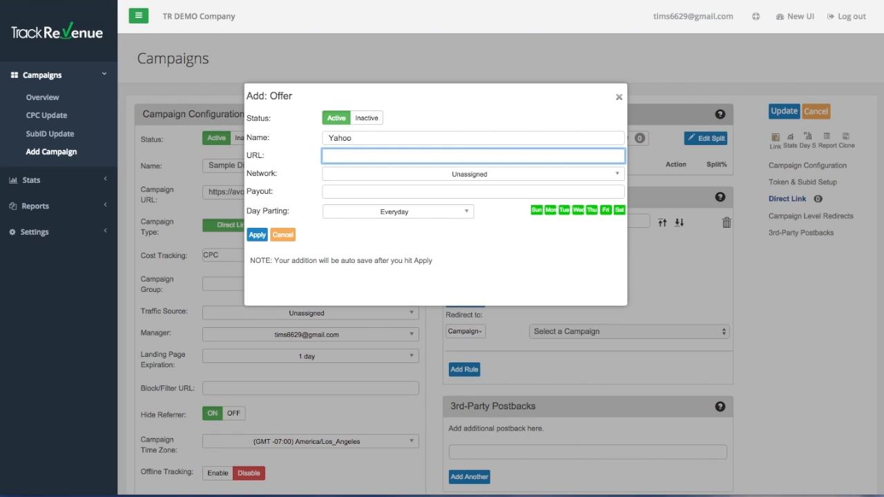
pyautogui.write('http:/')
pyautogui.write('//')
pyautogui.write('www')
pyautogui.write('.yahoo.com')
pyautogui.write('?')
pyautogui.write('sub')
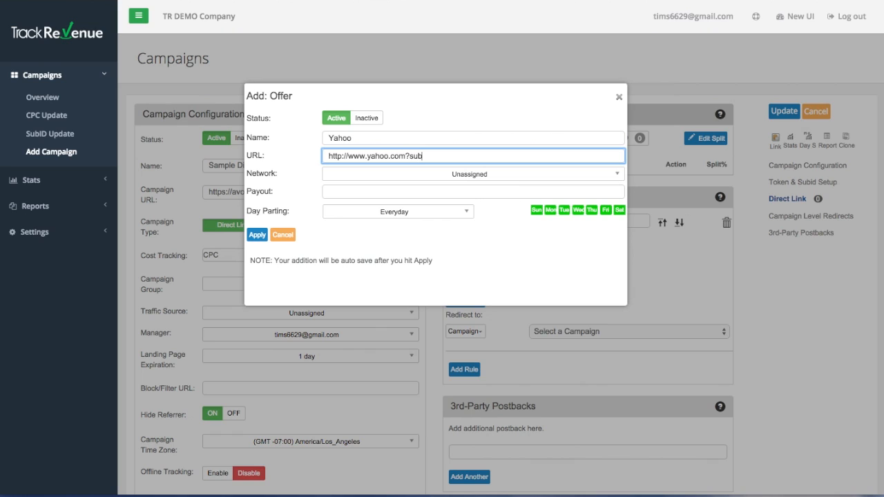
pyautogui.write('id=[[subid]]')
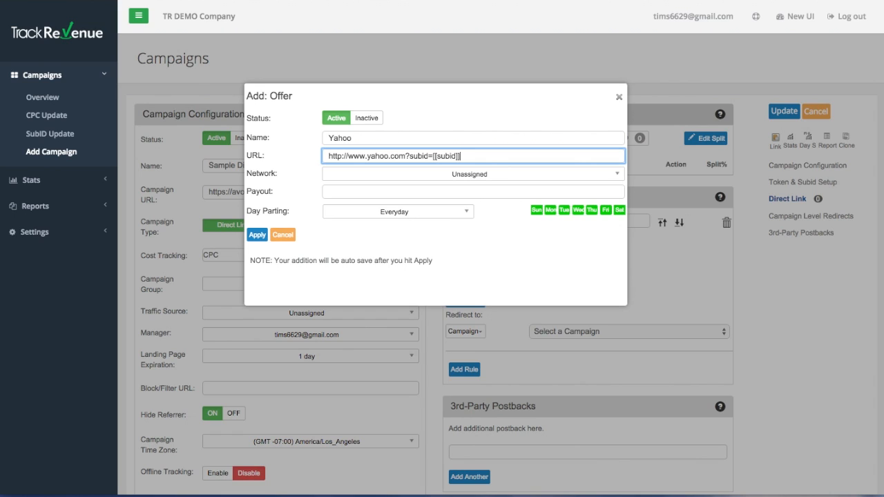
# Set the Yahoo offer's payout to 0.24.
pyautogui.click(372, 189)
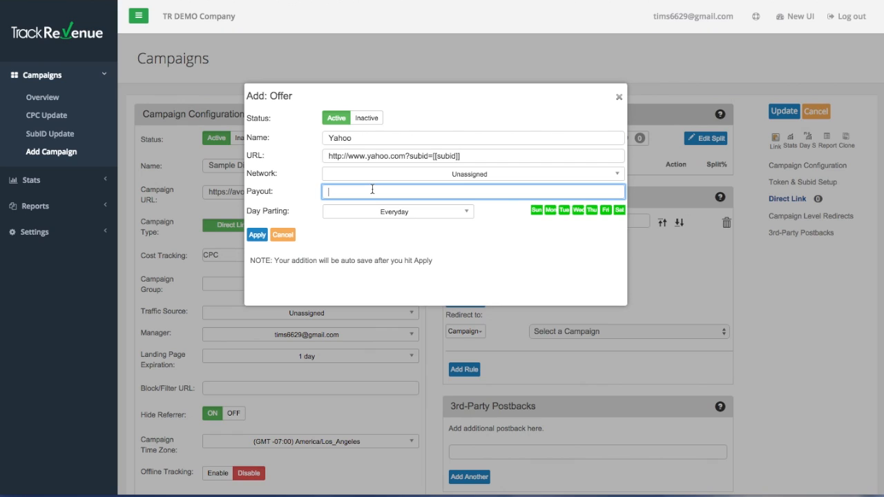
pyautogui.write('0.24')
pyautogui.press('Tab')
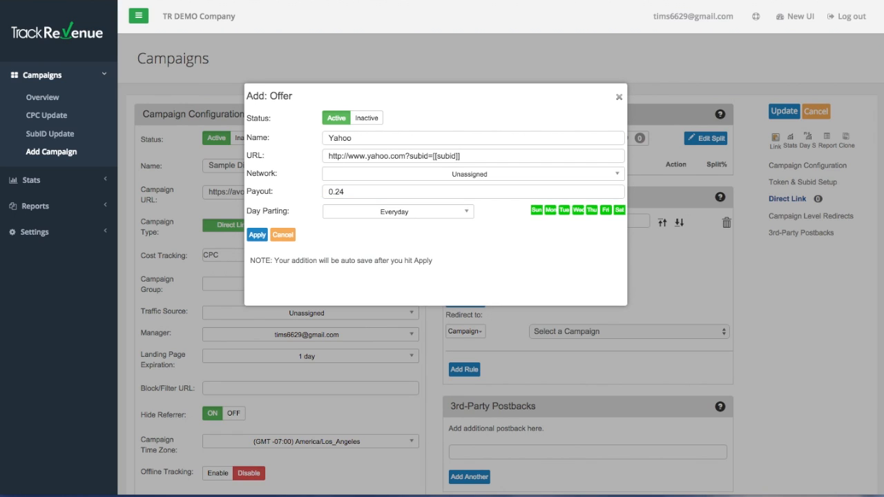
# Set the offer's day parting to Custom on Tuesday and Wednesday, and apply the offer.
pyautogui.click(408, 217)
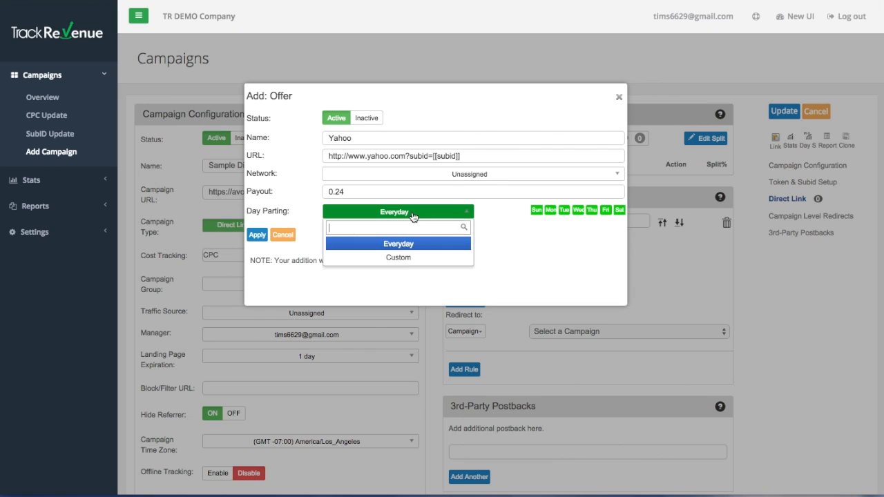
pyautogui.click(408, 263)
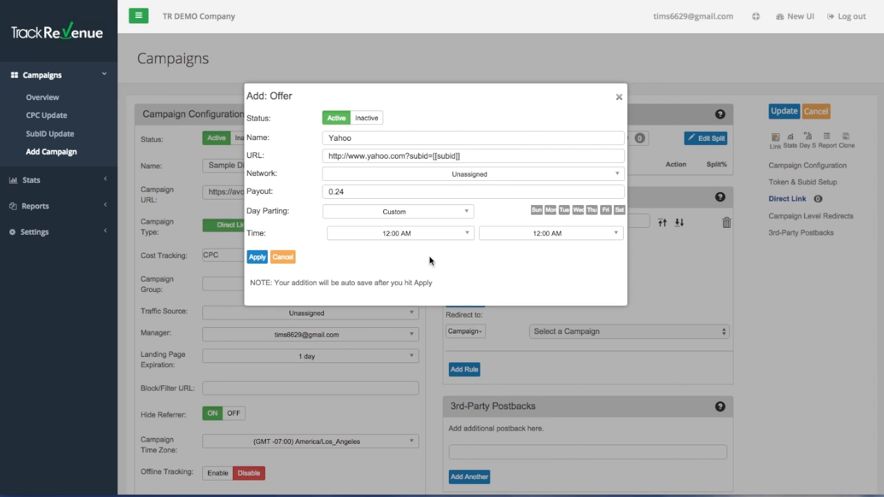
pyautogui.click(564, 211)
pyautogui.click(579, 210)
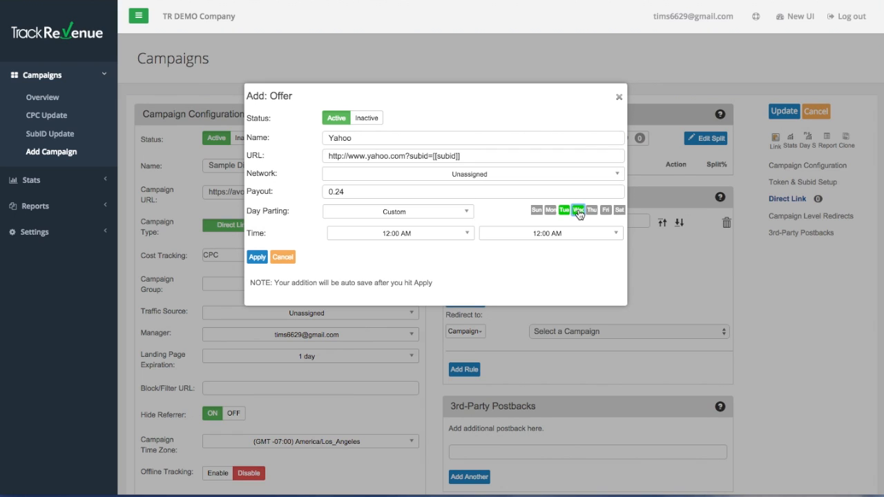
pyautogui.click(256, 257)
pyautogui.scroll(-3, 563, 370)
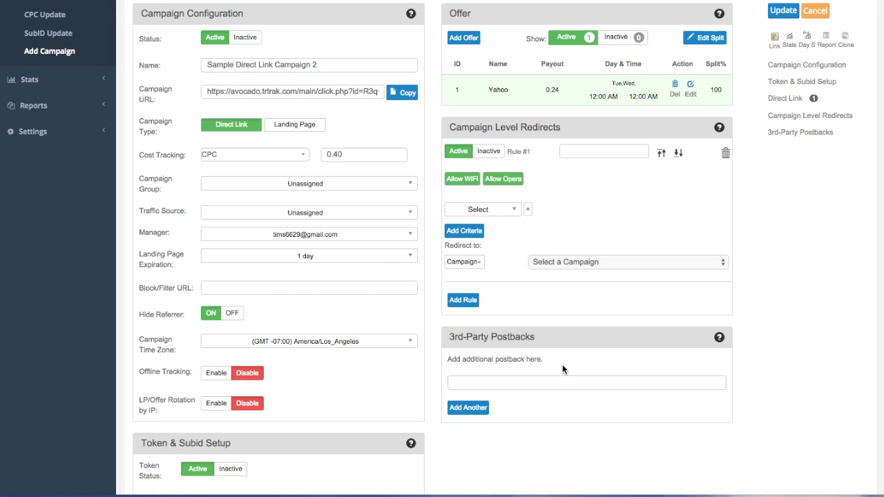
pyautogui.click(561, 383)
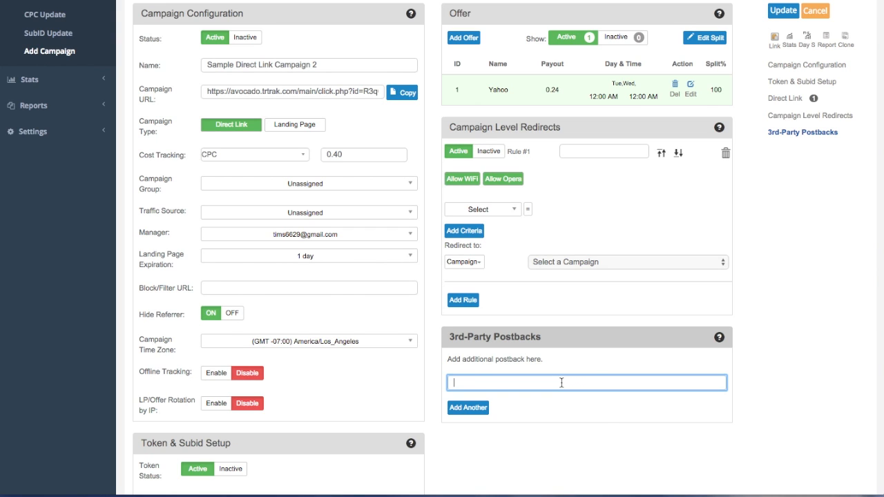
pyautogui.write('http://www.postnet.com/pixel')
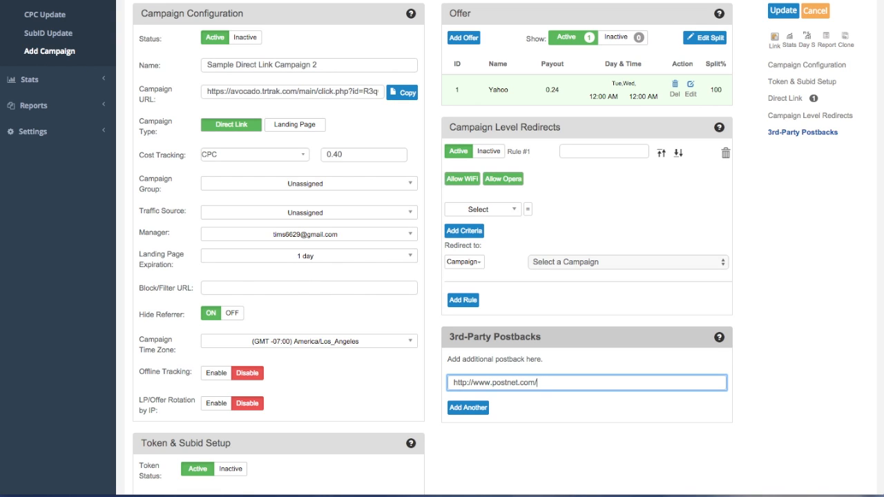
pyautogui.write('.php?hash=[[c1]]')
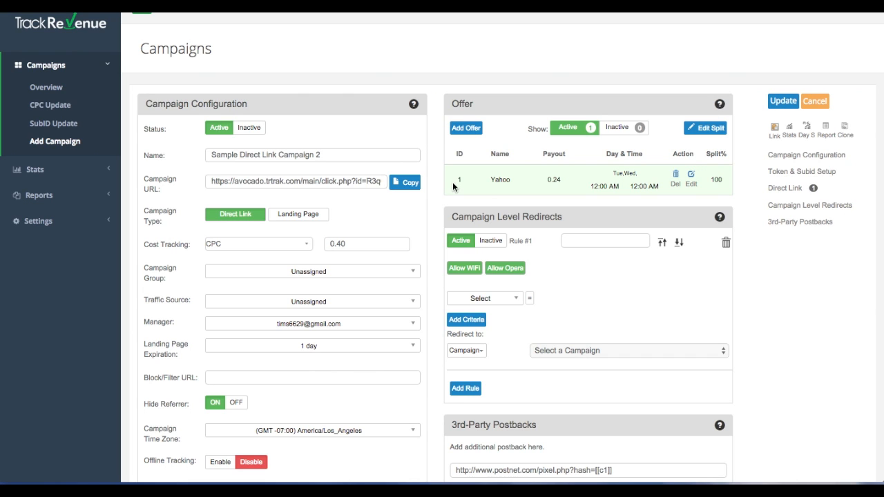
# Copy the campaign URL and open it in an incognito browser window to generate a test click.
pyautogui.click(404, 185)
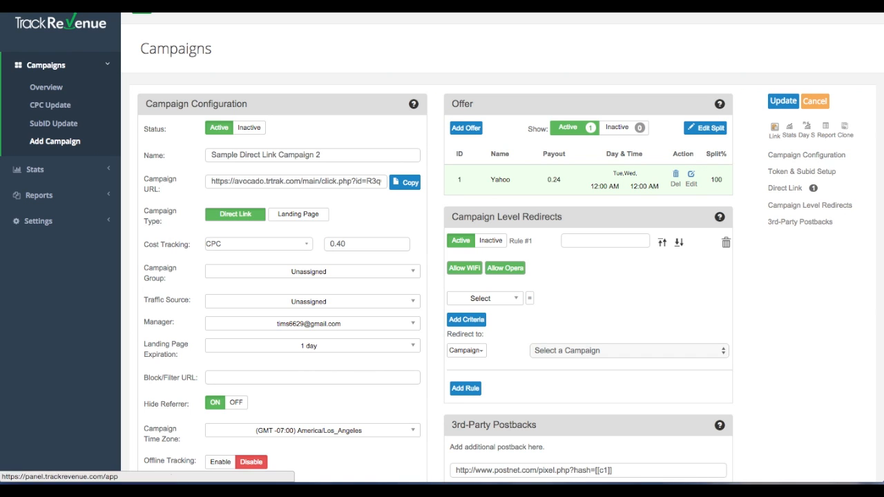
pyautogui.click(873, 3)
pyautogui.click(800, 37)
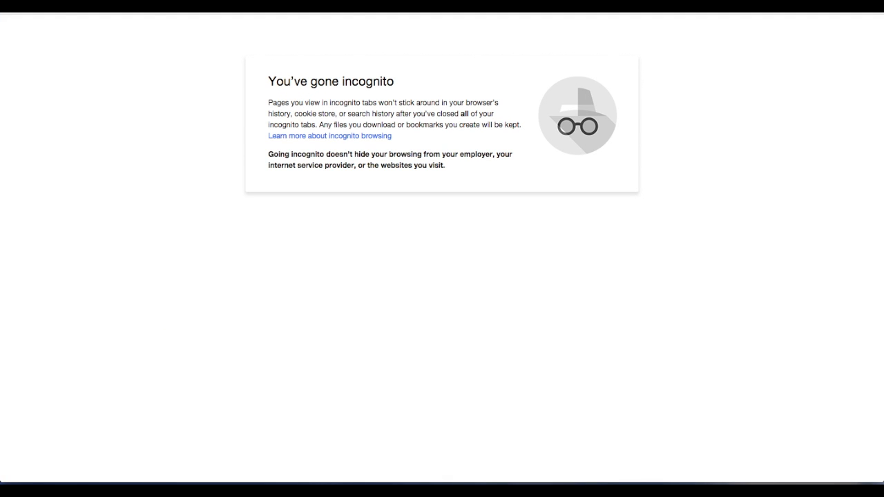
pyautogui.hotkey('ctrl', 'v')
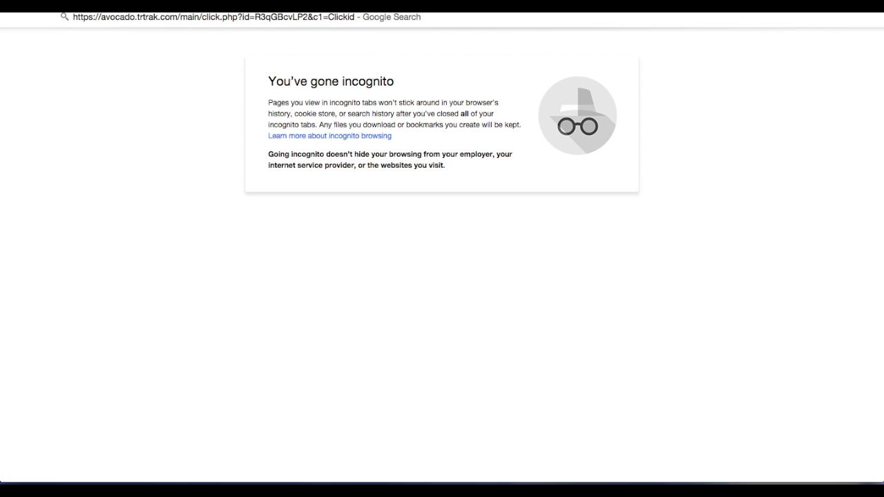
pyautogui.press('Return')
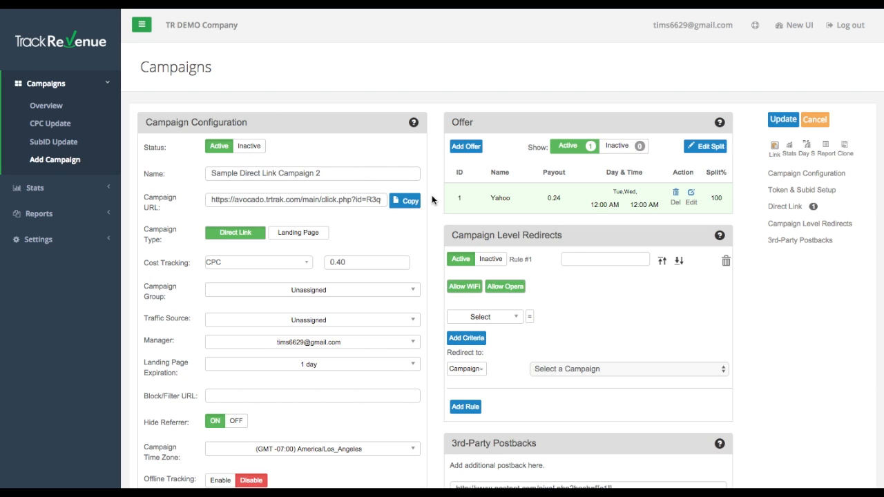
# Open the campaigns overview to check the campaign's clicks, and expand the Filters section.
pyautogui.click(47, 107)
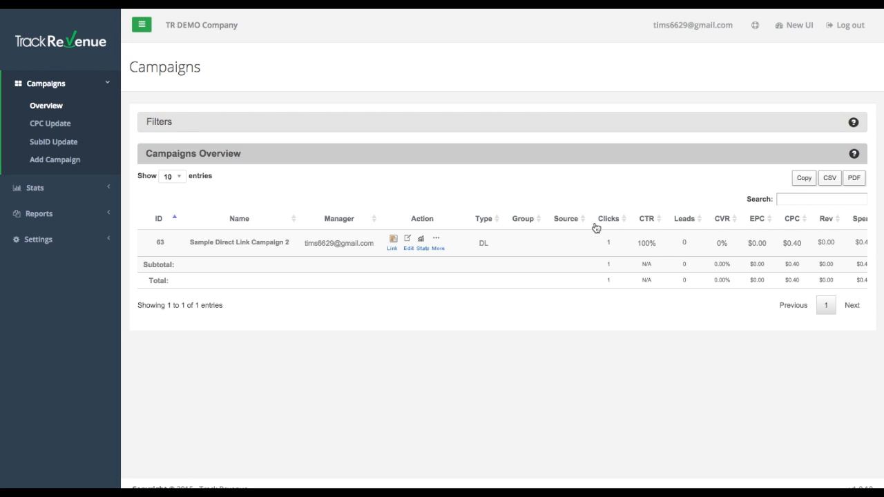
pyautogui.click(506, 128)
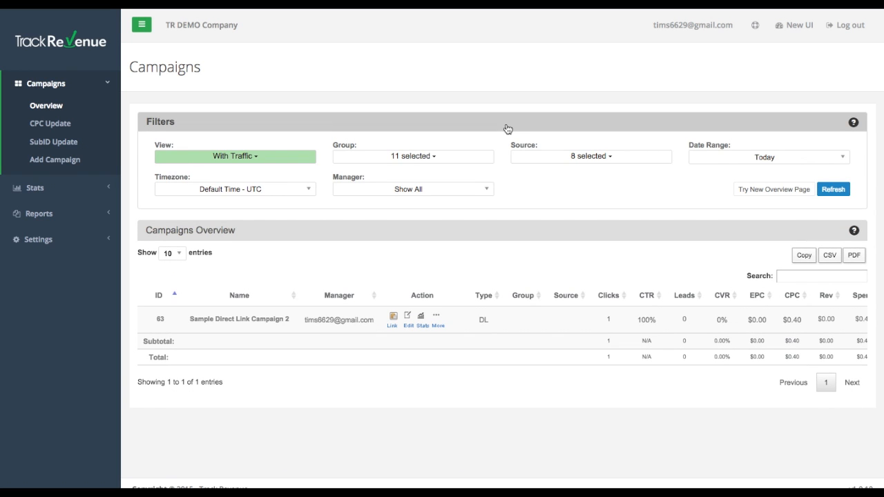